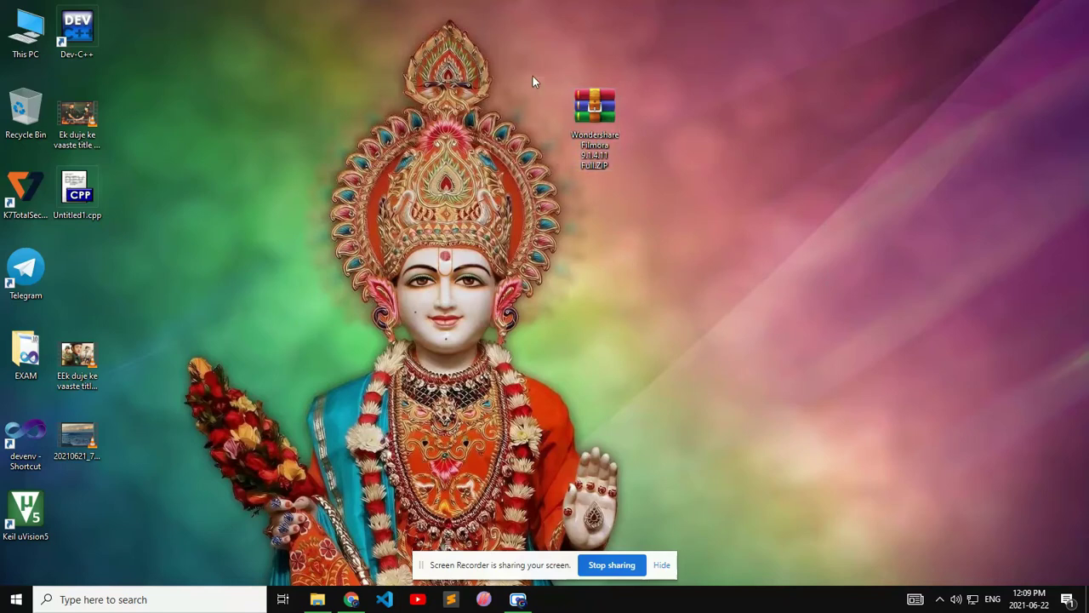
# Extract the Wondershare Filmora 9.1.4.11 Full ZIP archive into a folder of the same name on the desktop
pyautogui.moveTo(589, 143); pyautogui.dragTo(640, 143)
pyautogui.rightClick(640, 128)
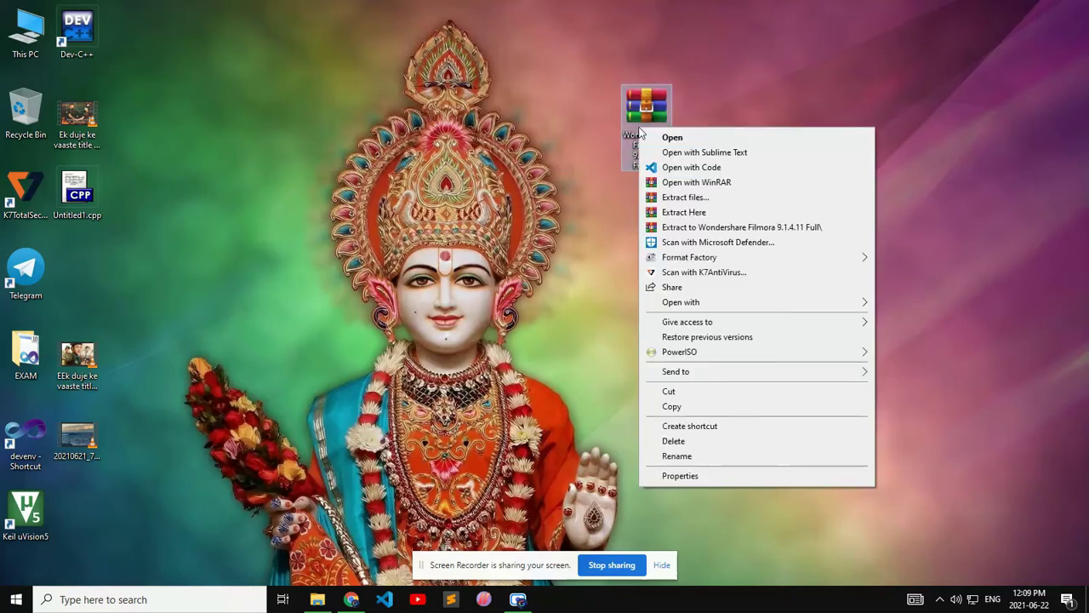
pyautogui.click(699, 199)
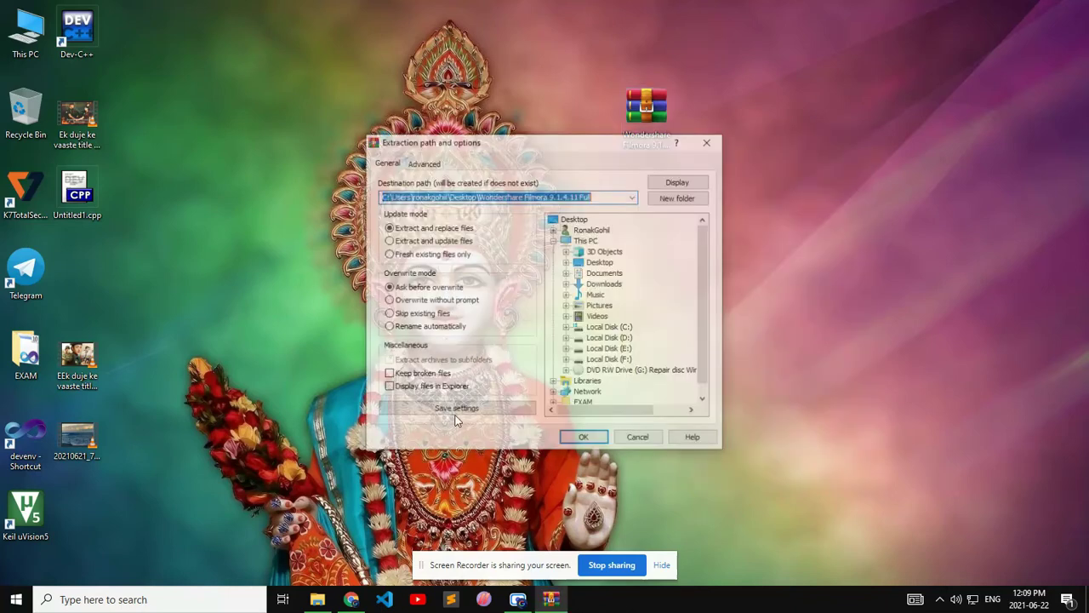
pyautogui.click(580, 436)
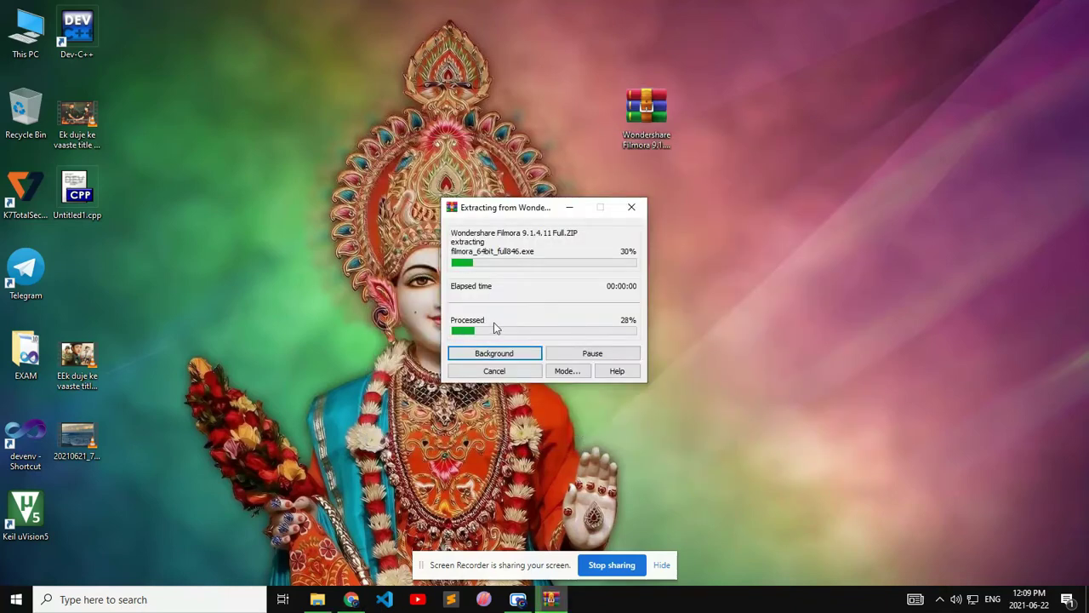
pyautogui.moveTo(498, 213); pyautogui.dragTo(535, 198)
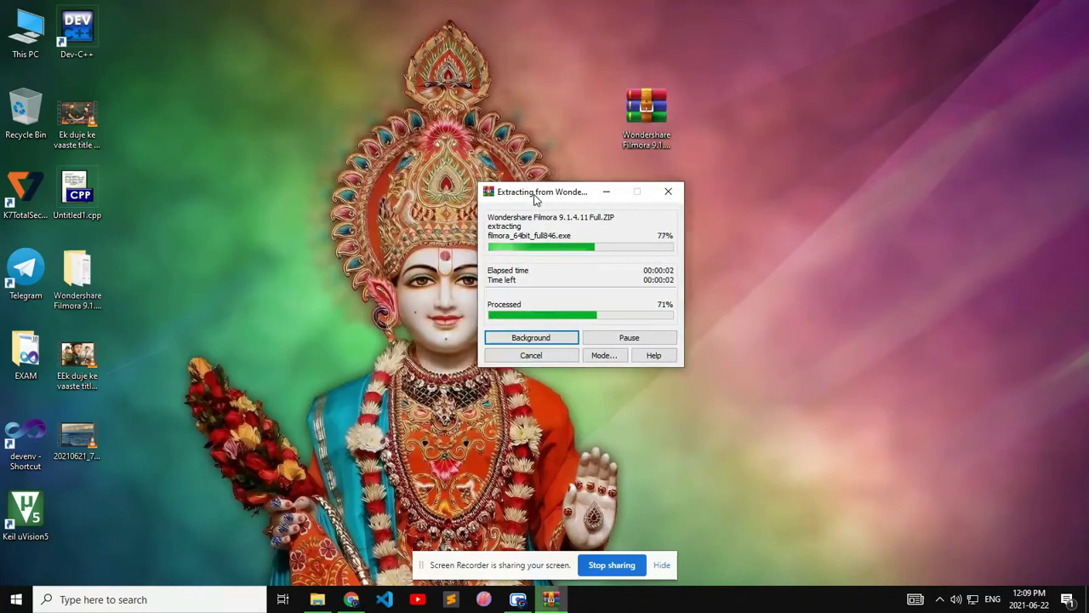
# Move the extracted Filmora folder to a free spot on the desktop and run filmora_64bit_full846.exe from it
pyautogui.moveTo(77, 298); pyautogui.dragTo(336, 145)
pyautogui.doubleClick(338, 132)
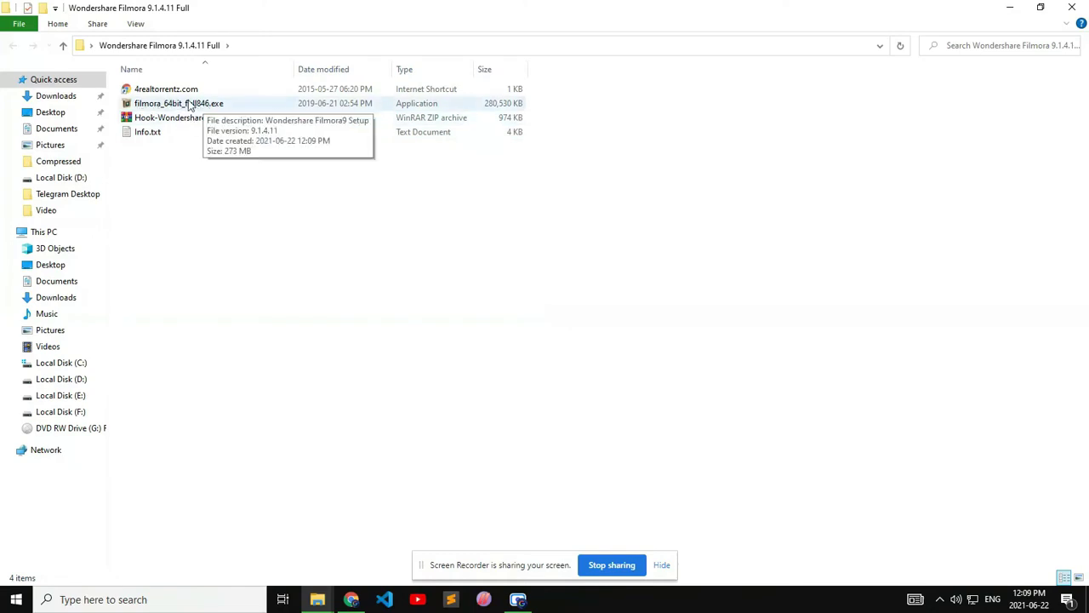
pyautogui.doubleClick(190, 103)
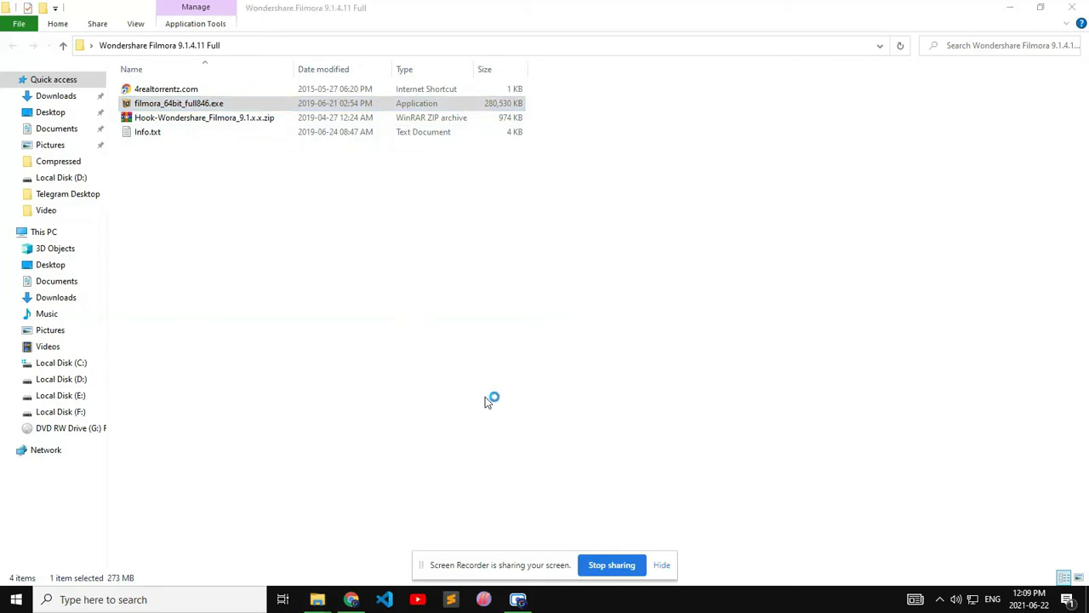
pyautogui.click(559, 330)
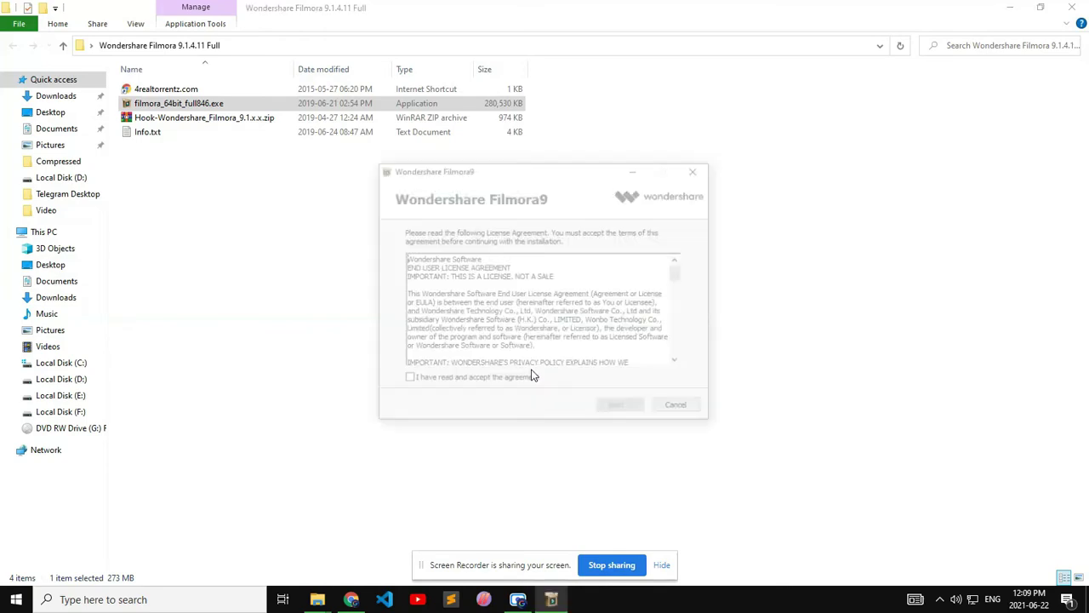
# Accept the Wondershare Filmora9 license agreement and start the installation
pyautogui.click(622, 409)
pyautogui.click(622, 409)
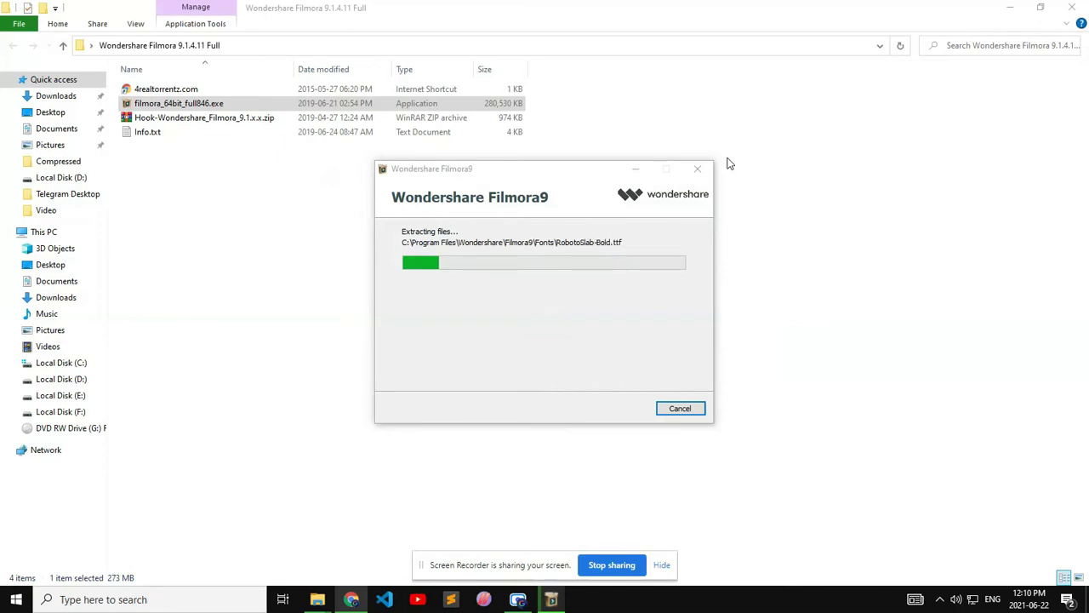
pyautogui.moveTo(547, 178)
pyautogui.mouseDown()
pyautogui.moveTo(513, 179)
pyautogui.moveTo(566, 186)
pyautogui.mouseUp()
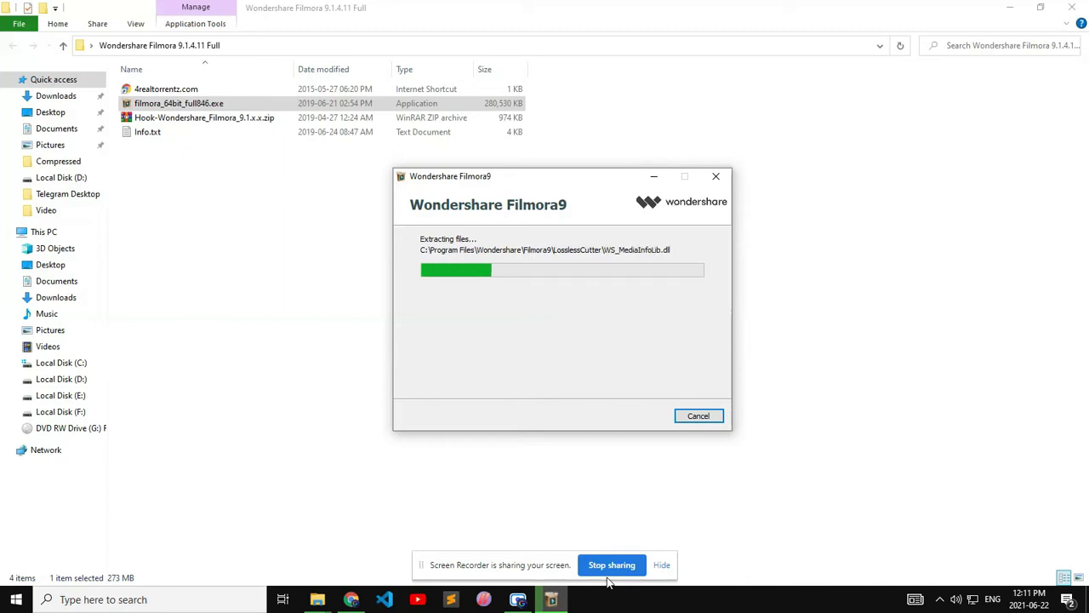
pyautogui.click(609, 564)
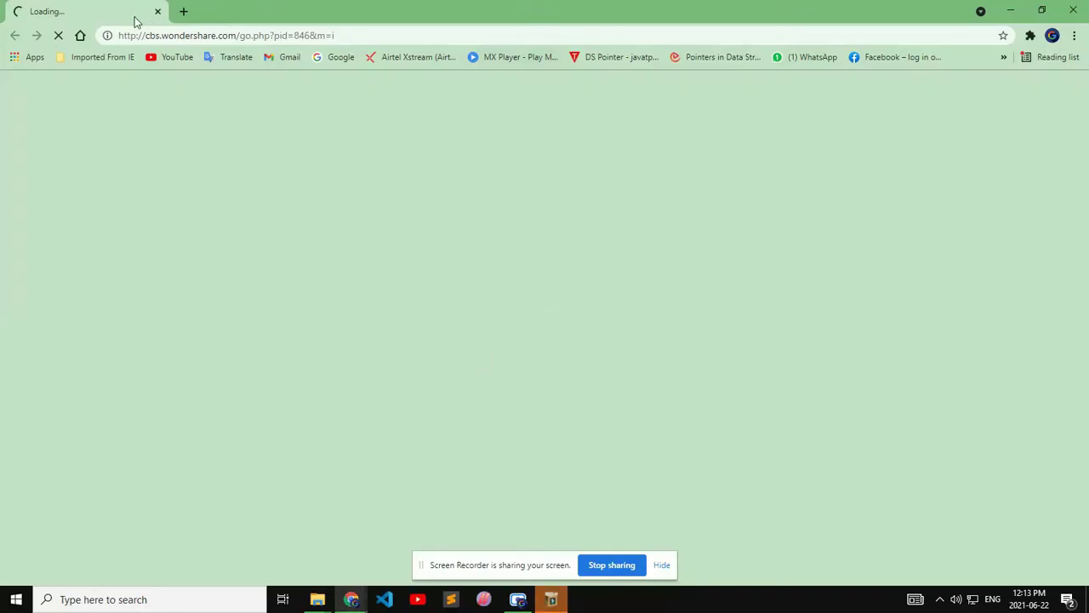
# Close the Wondershare web page, opt out of the User Experience Improvement Program and launch Filmora9 from the installer
pyautogui.click(157, 12)
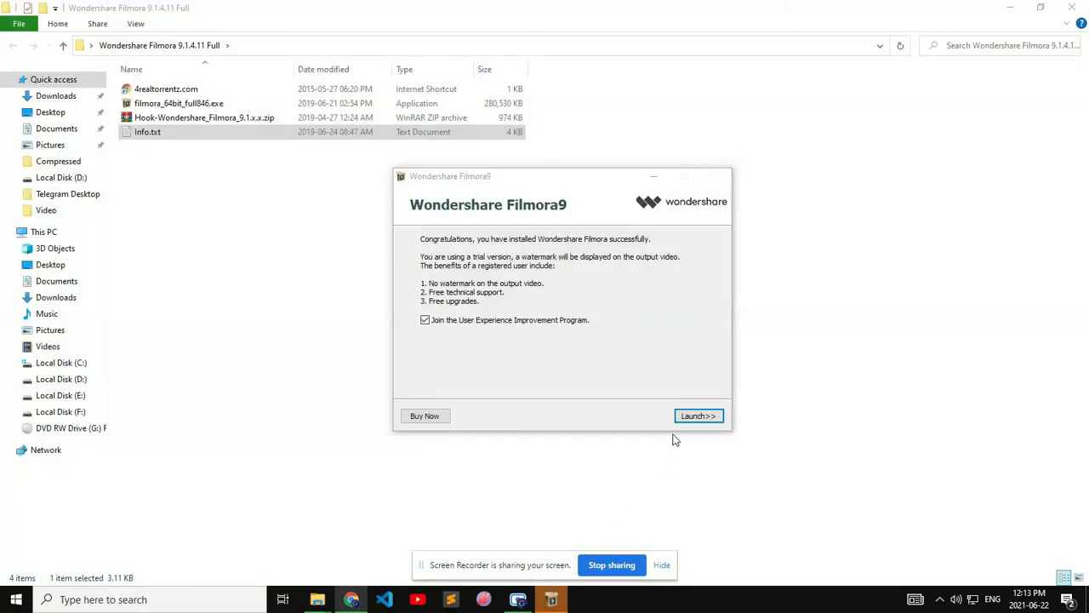
pyautogui.click(427, 323)
pyautogui.click(425, 320)
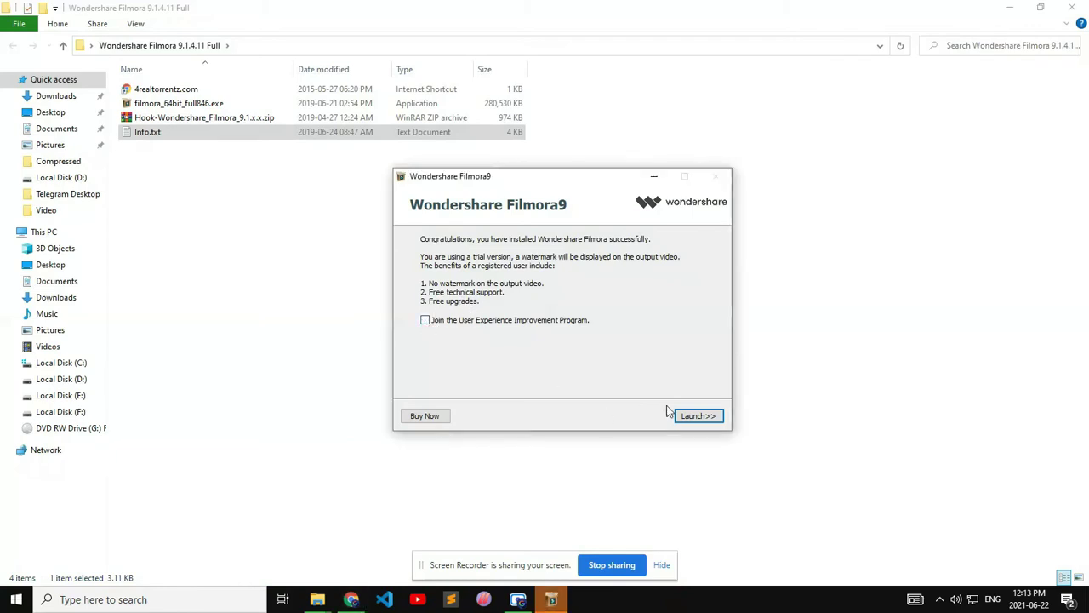
pyautogui.click(693, 415)
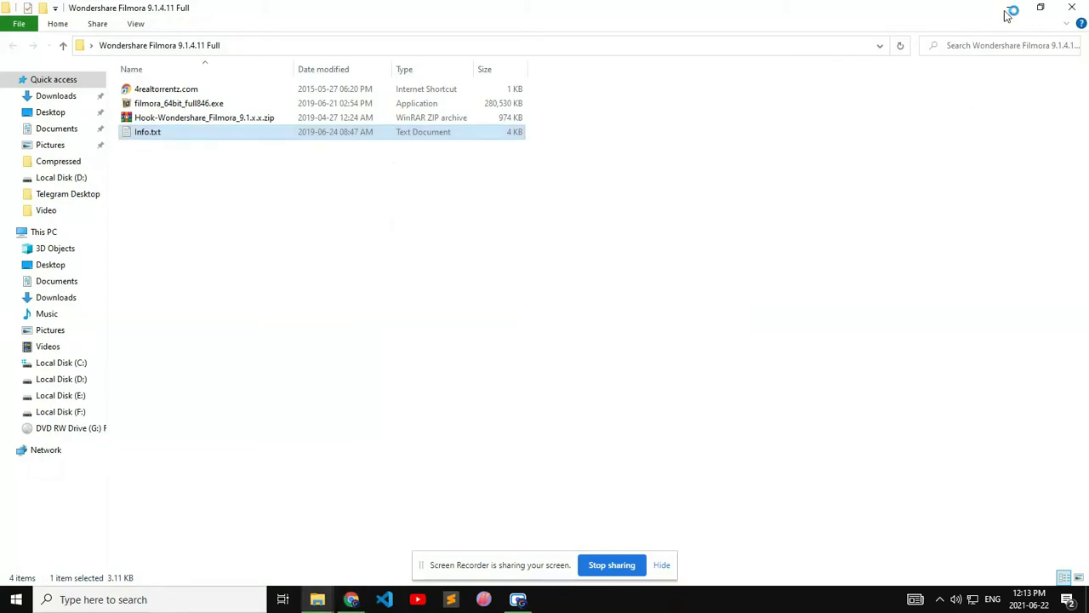
pyautogui.click(741, 249)
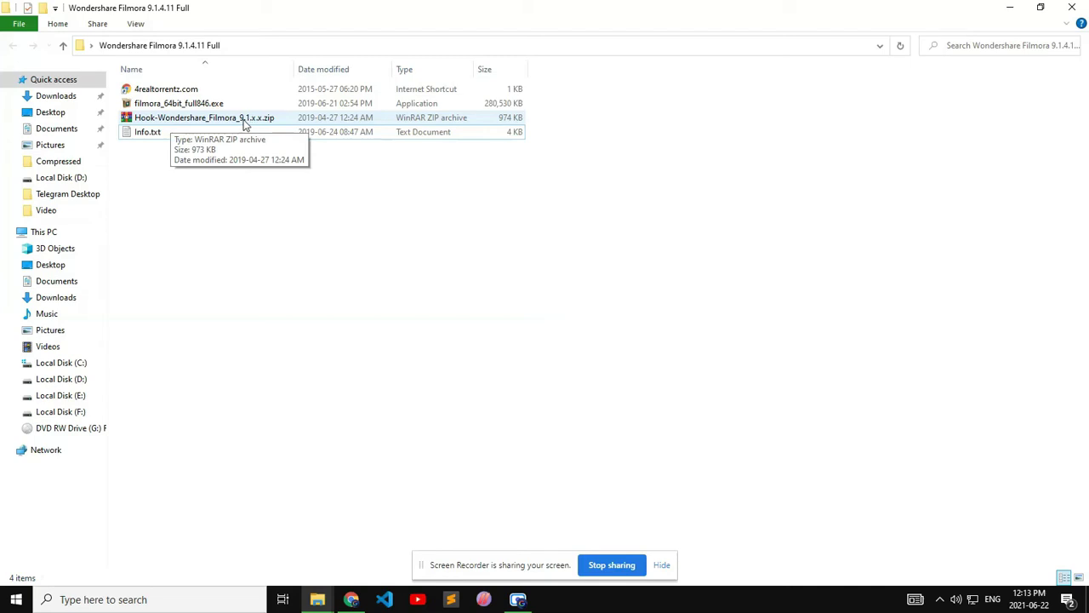
# Extract Hook-Wondershare_Filmora_9.1.x.x.zip into its own folder and let Filmora9 continue past the graphics driver warning
pyautogui.rightClick(196, 119)
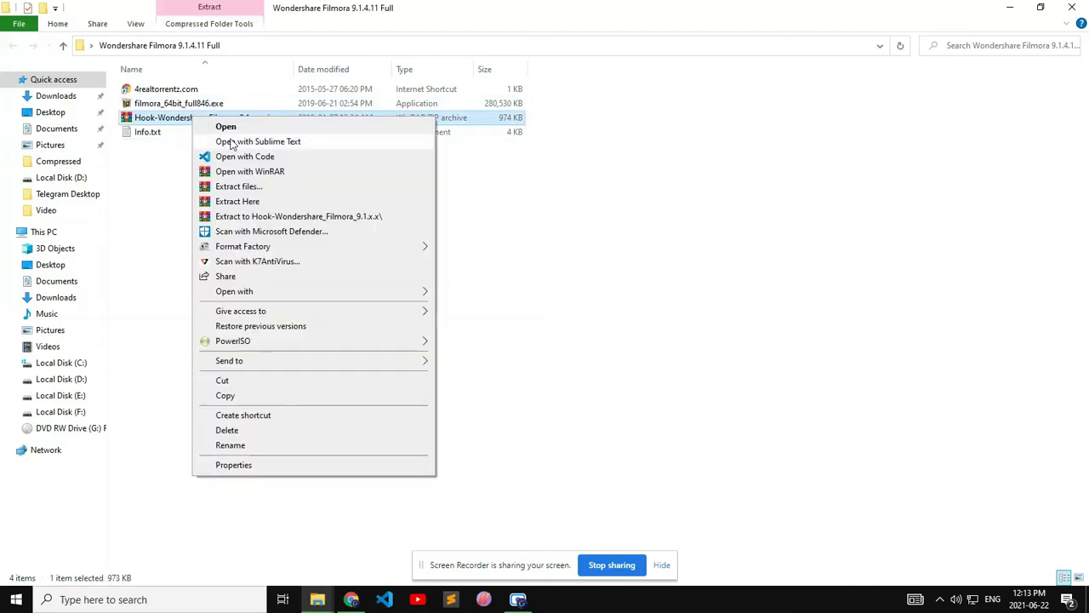
pyautogui.click(238, 187)
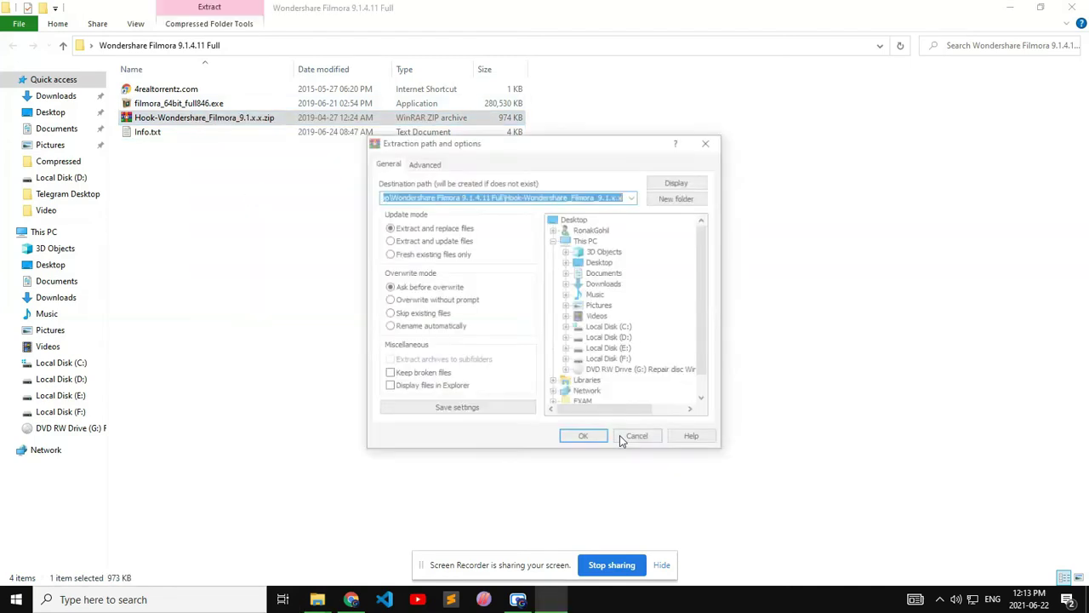
pyautogui.click(583, 435)
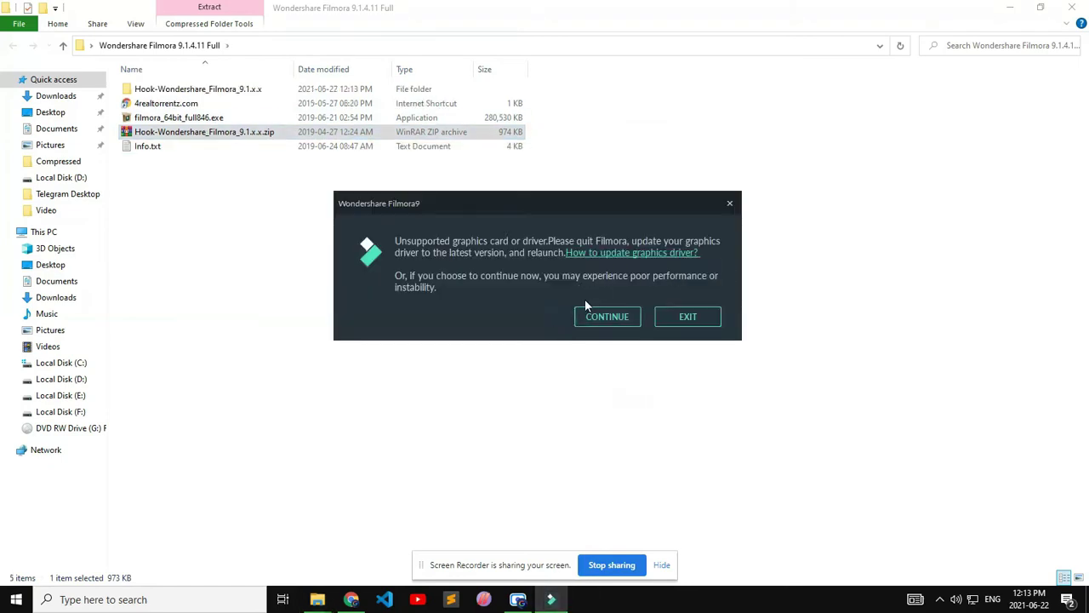
pyautogui.click(608, 322)
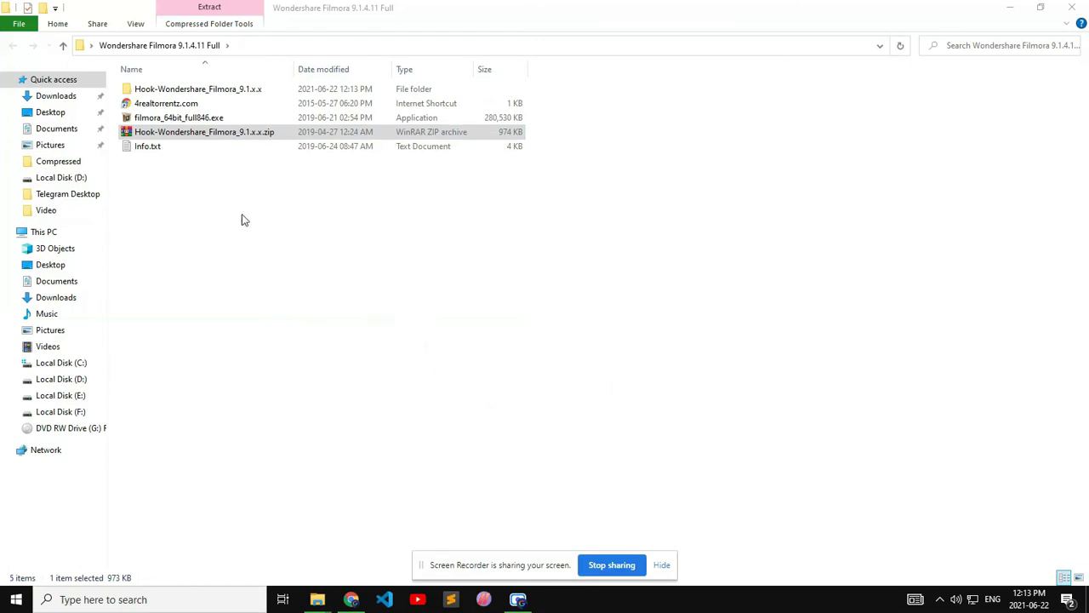
# Copy PYG64.dll and winmm.dll from the extracted Hook-Wondershare_Filmora_9.1.x.x folder
pyautogui.doubleClick(177, 90)
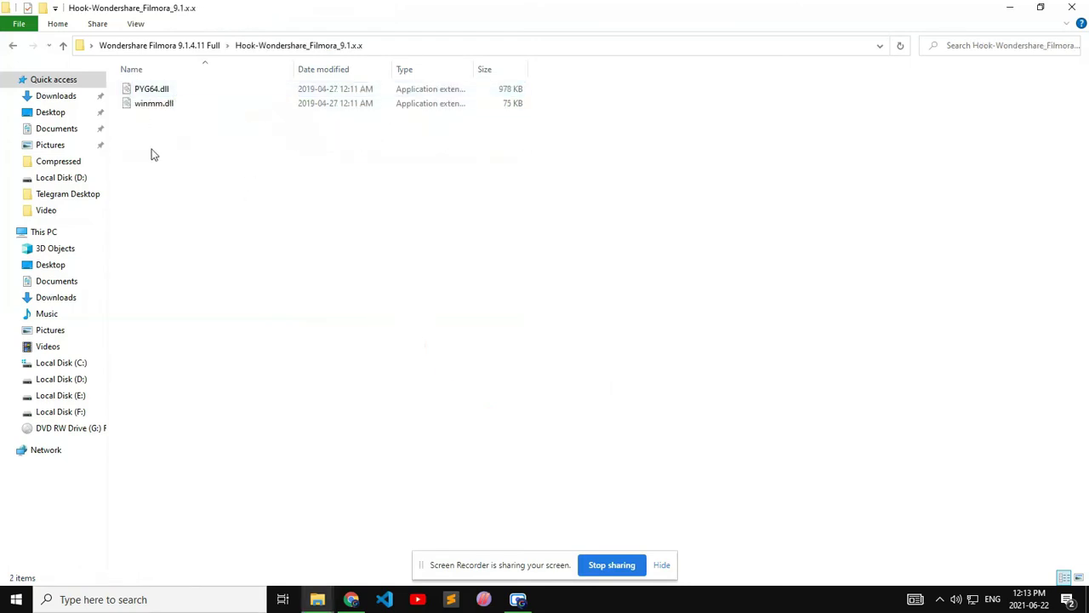
pyautogui.moveTo(145, 135); pyautogui.dragTo(161, 90)
pyautogui.rightClick(161, 90)
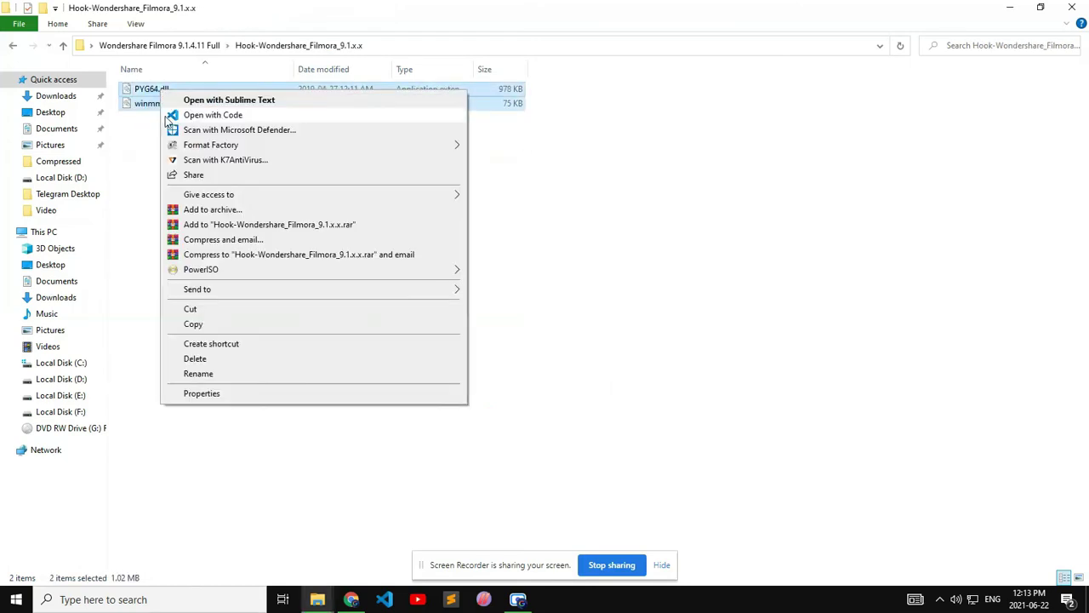
pyautogui.click(229, 324)
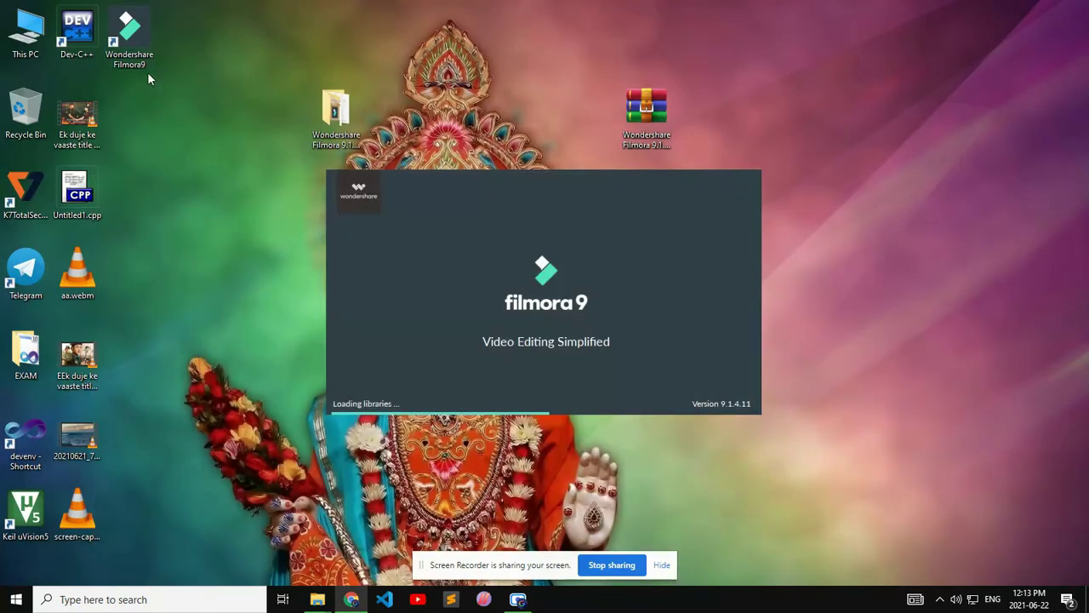
# Paste the two copied DLL files into the Filmora9 installation folder reached from its desktop shortcut, and close the folder
pyautogui.rightClick(119, 42)
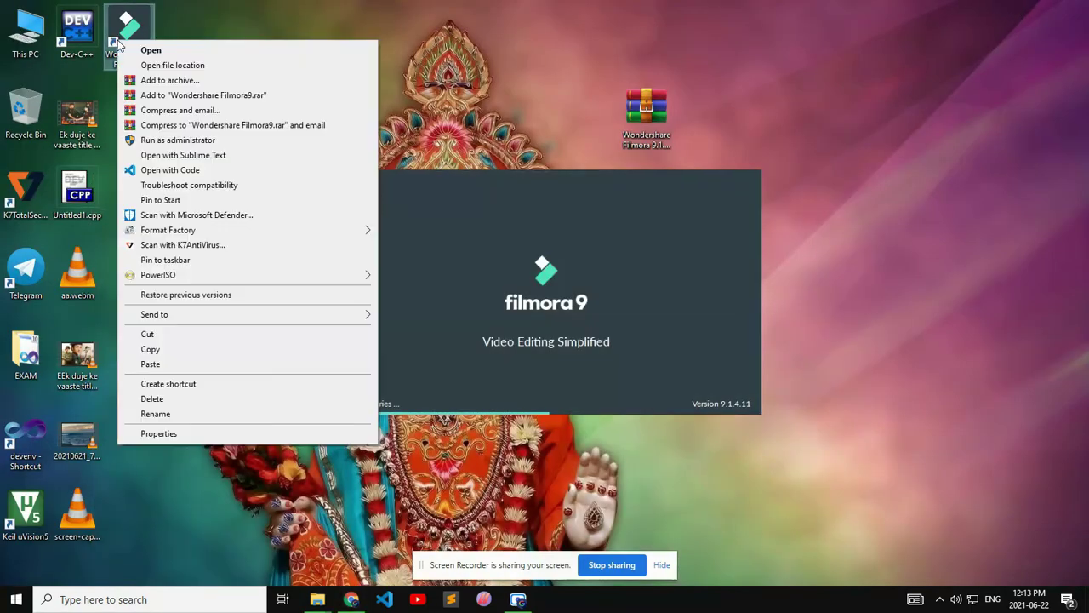
pyautogui.click(173, 66)
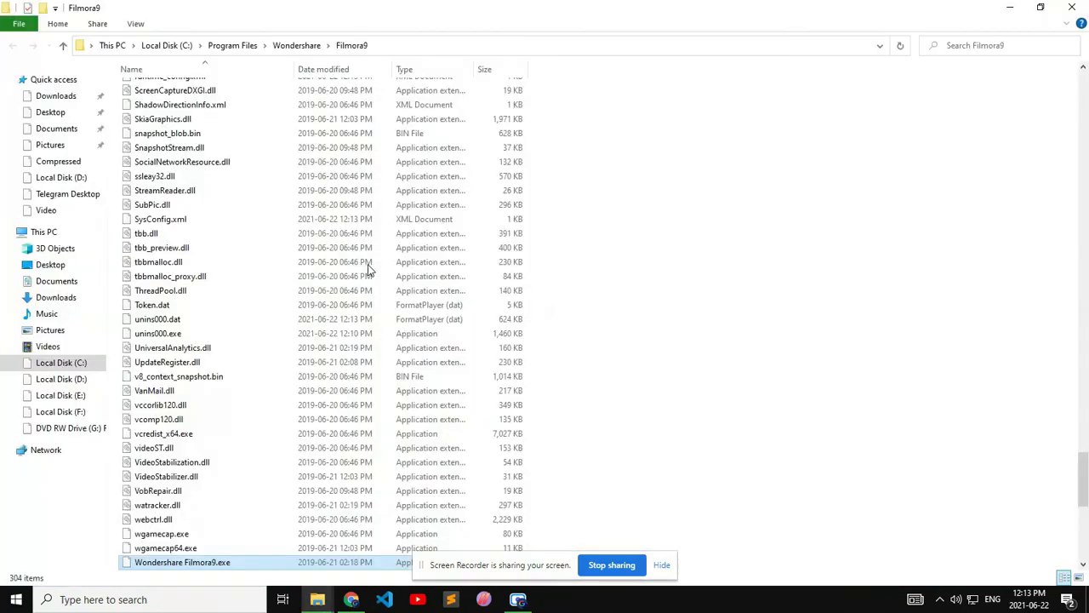
pyautogui.rightClick(741, 279)
pyautogui.click(775, 373)
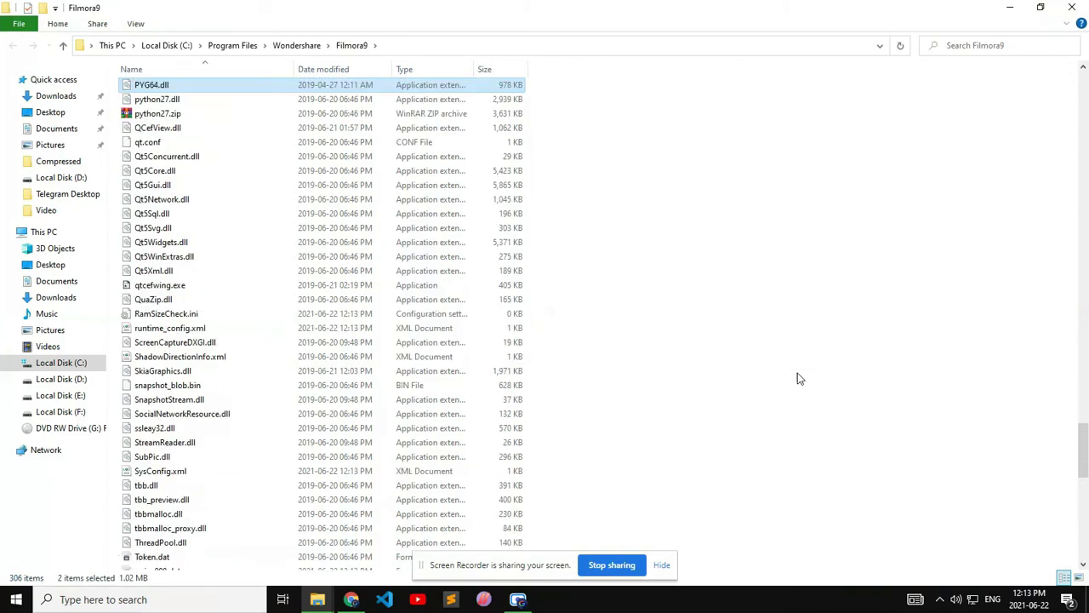
pyautogui.scroll(-7, 797, 377)
pyautogui.scroll(2, 798, 377)
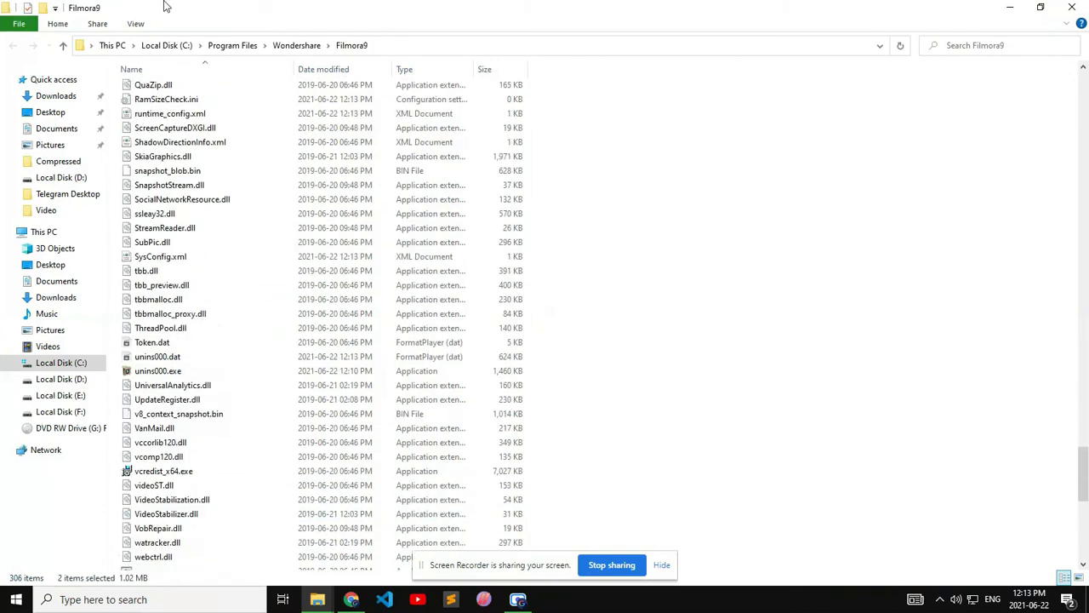
pyautogui.scroll(6, 158, 147)
pyautogui.click(1071, 8)
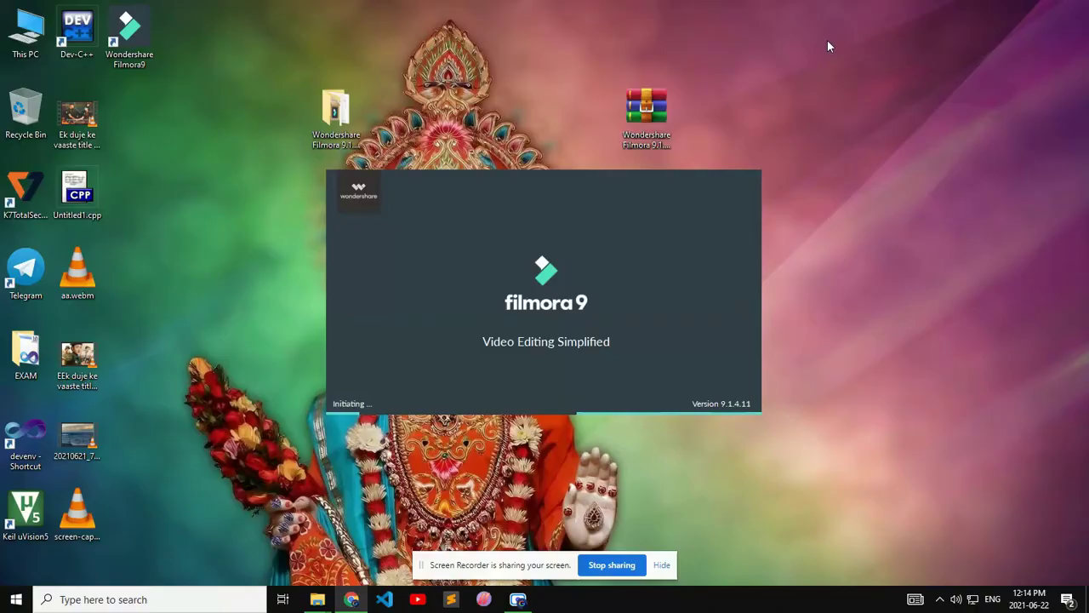
pyautogui.rightClick(437, 2)
pyautogui.rightClick(468, 39)
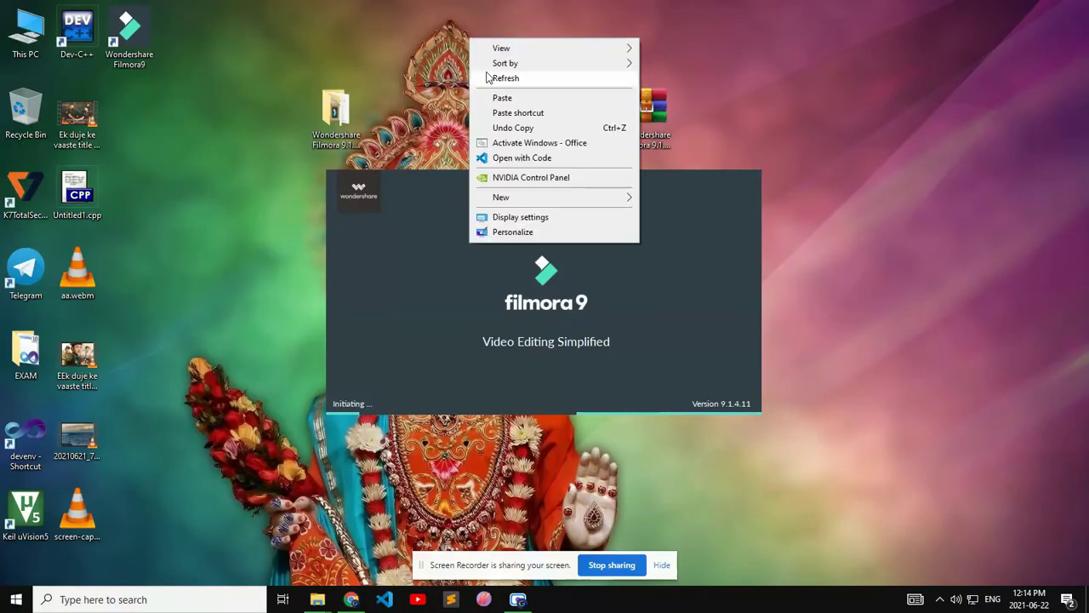
pyautogui.click(509, 80)
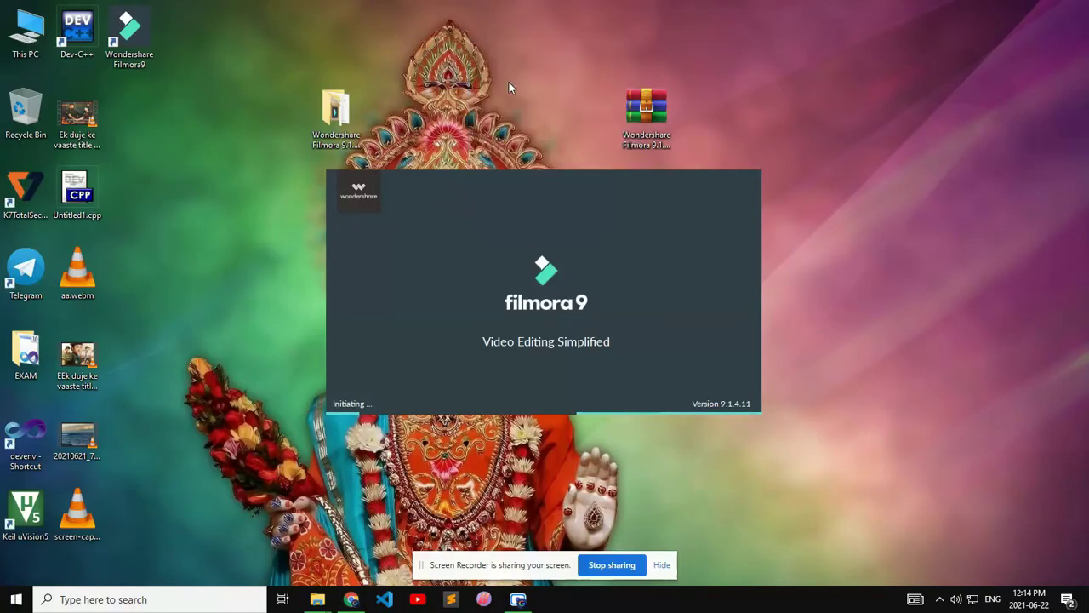
pyautogui.rightClick(508, 83)
pyautogui.click(535, 124)
pyautogui.rightClick(1032, 263)
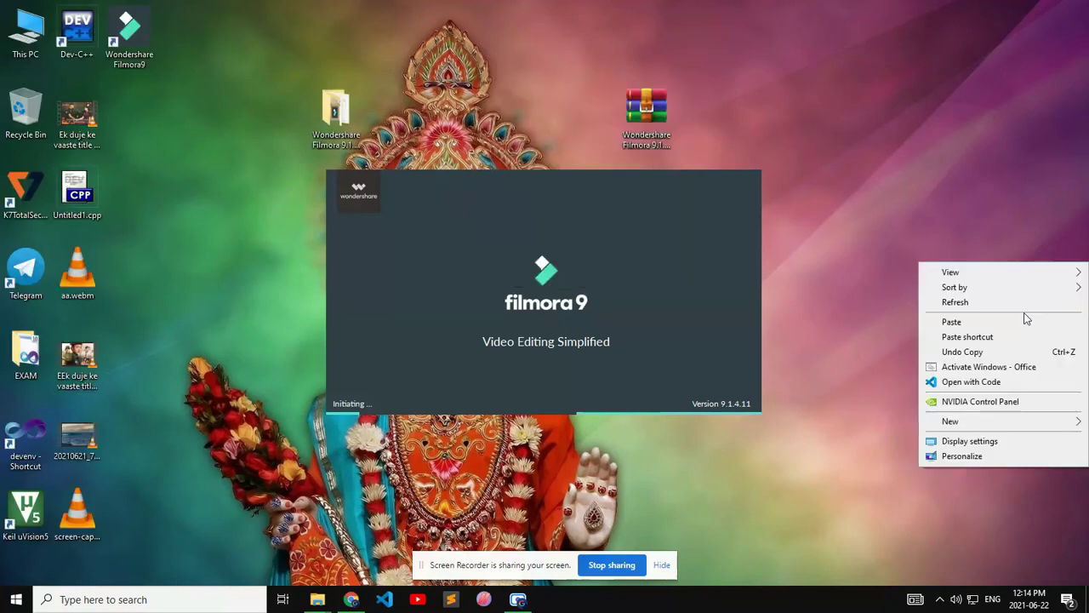
pyautogui.click(992, 302)
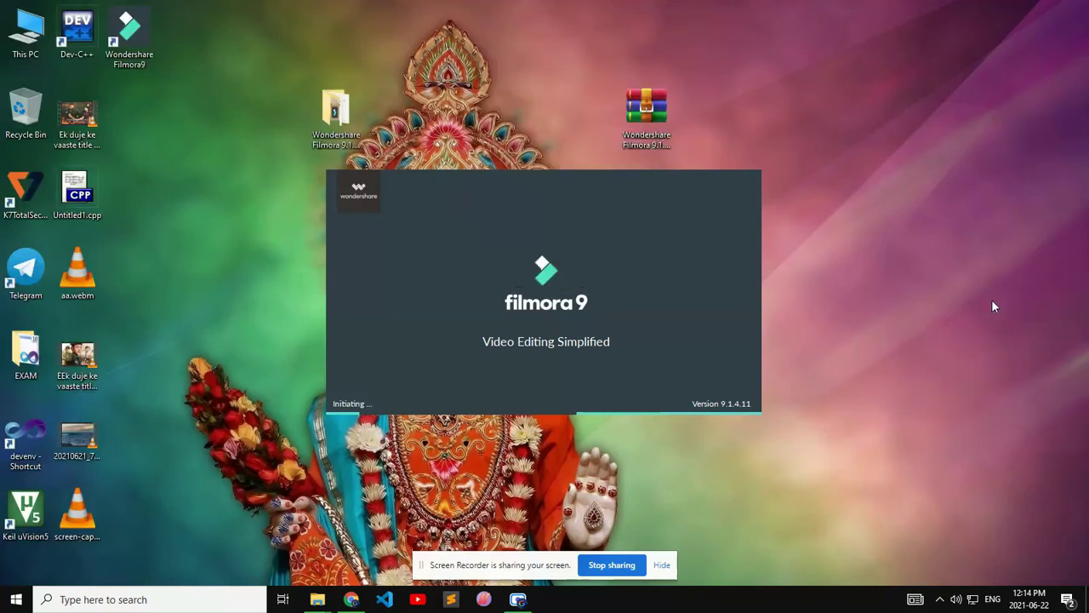
pyautogui.rightClick(992, 348)
pyautogui.click(983, 342)
pyautogui.rightClick(983, 381)
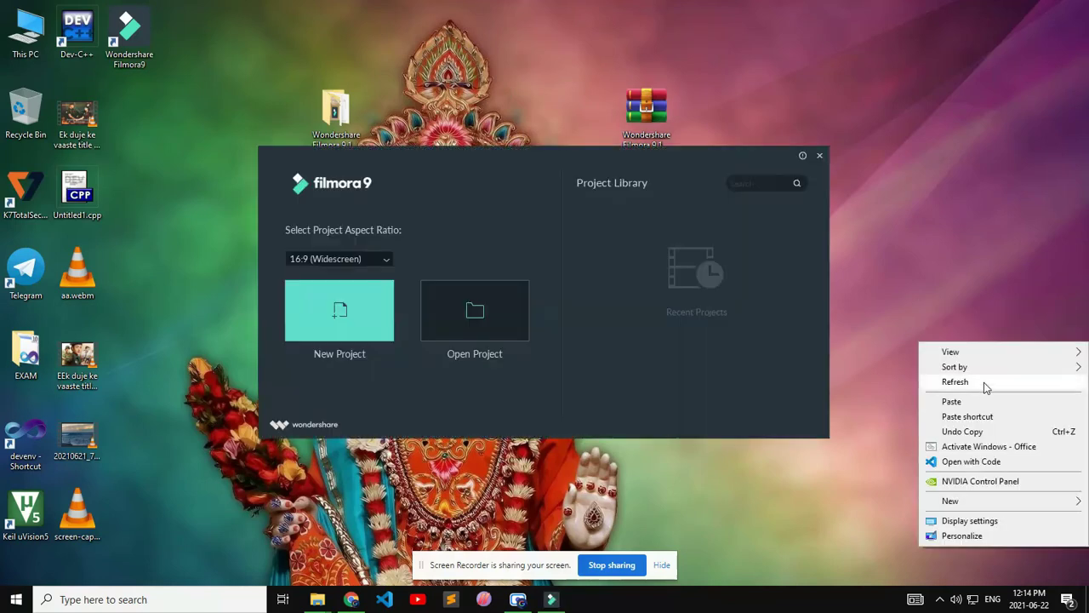
pyautogui.click(984, 382)
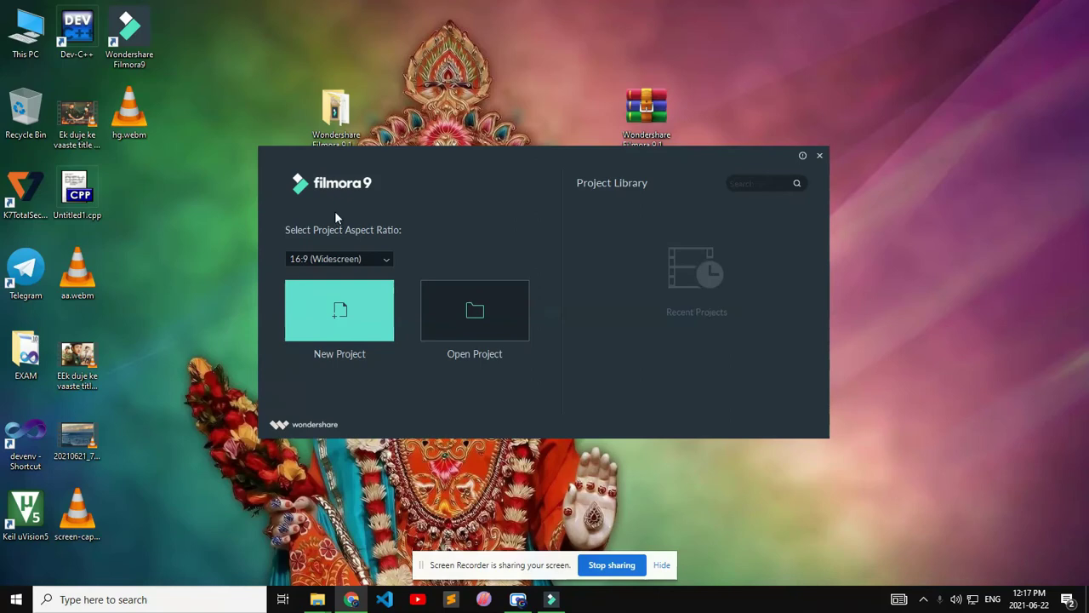
# Create a new 16:9 widescreen project and show the Sample Video media, dismissing the Message Center
pyautogui.click(336, 330)
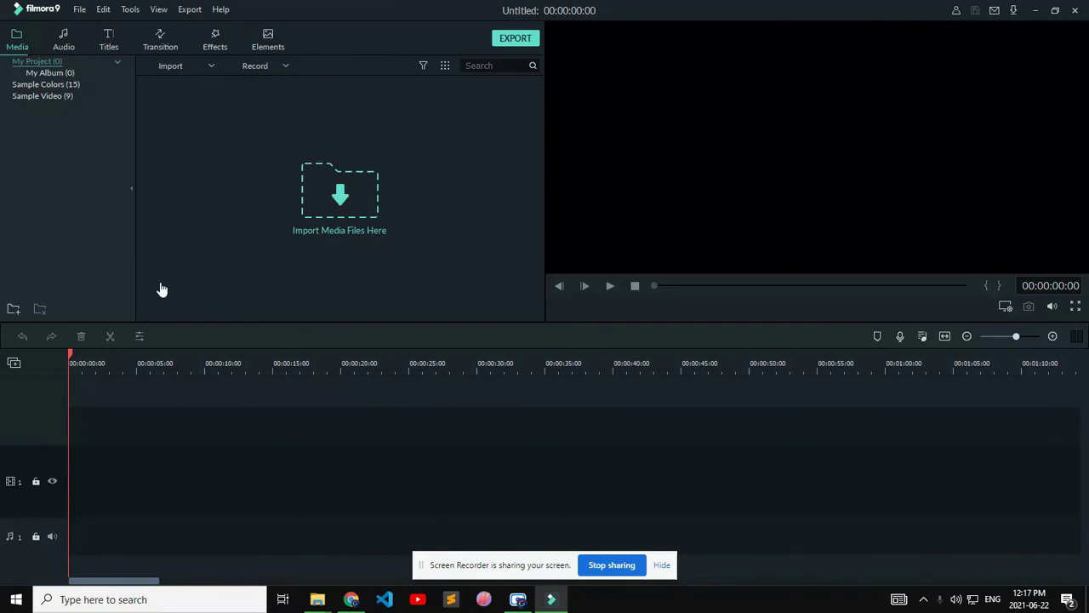
pyautogui.click(32, 96)
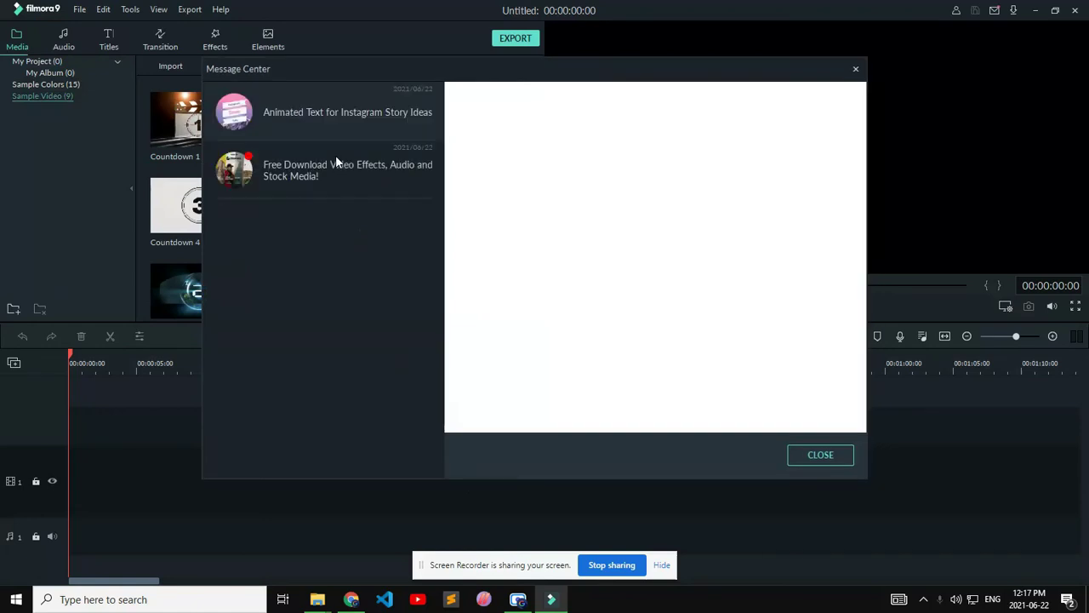
pyautogui.click(808, 455)
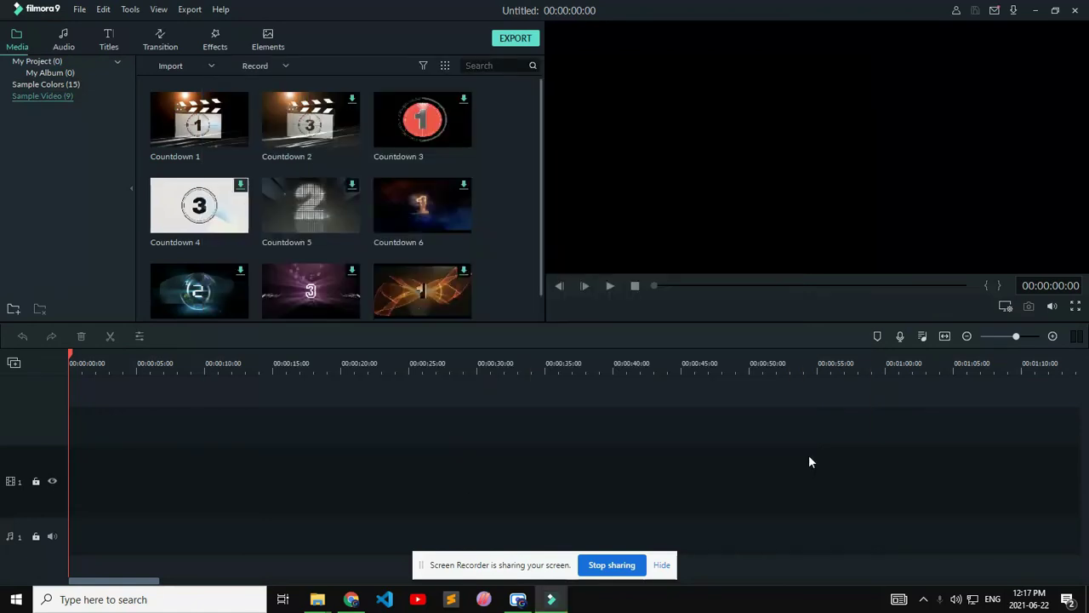
# Place the Countdown 1 sample clip at the start of video track 1 and export it locally as an MP4 named My Video
pyautogui.moveTo(240, 300); pyautogui.dragTo(51, 455)
pyautogui.click(596, 318)
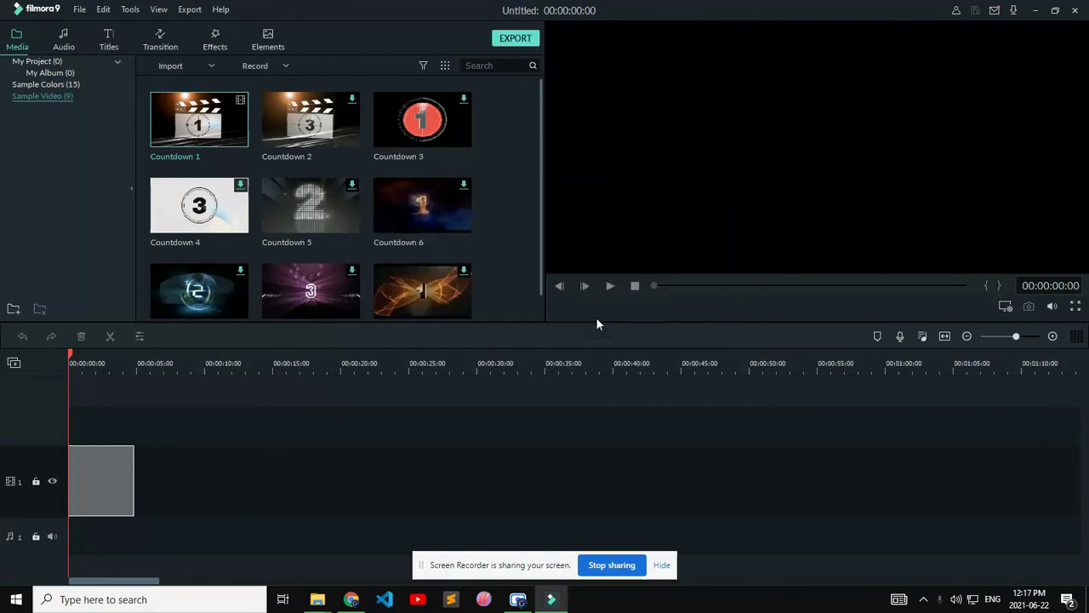
pyautogui.click(192, 13)
pyautogui.click(198, 31)
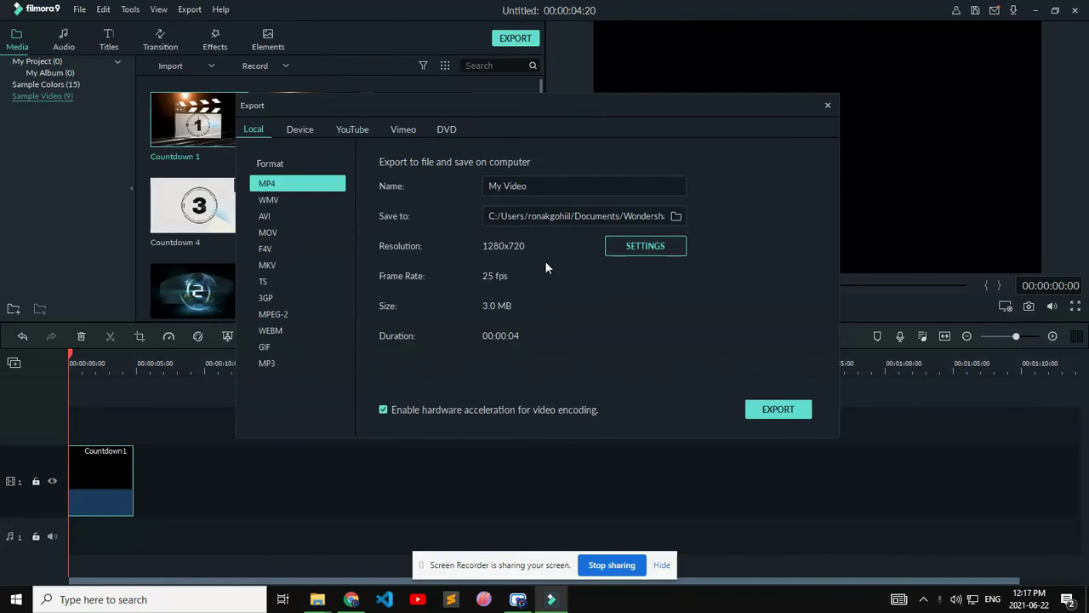
pyautogui.click(766, 409)
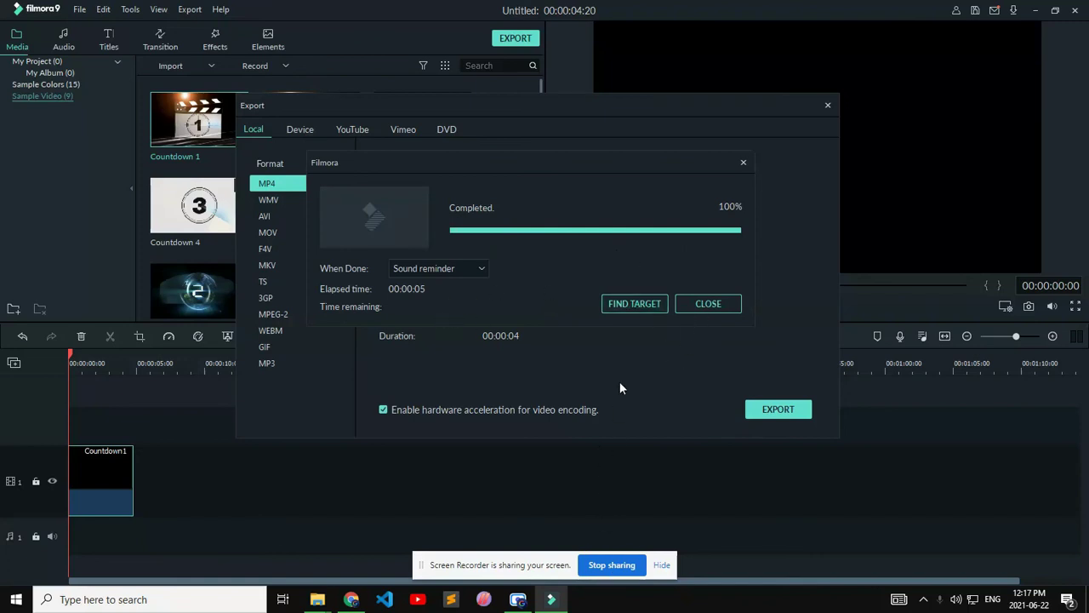
# Find the exported My Video.mp4 in its output folder, play it in VLC media player, and return to Filmora9
pyautogui.click(646, 307)
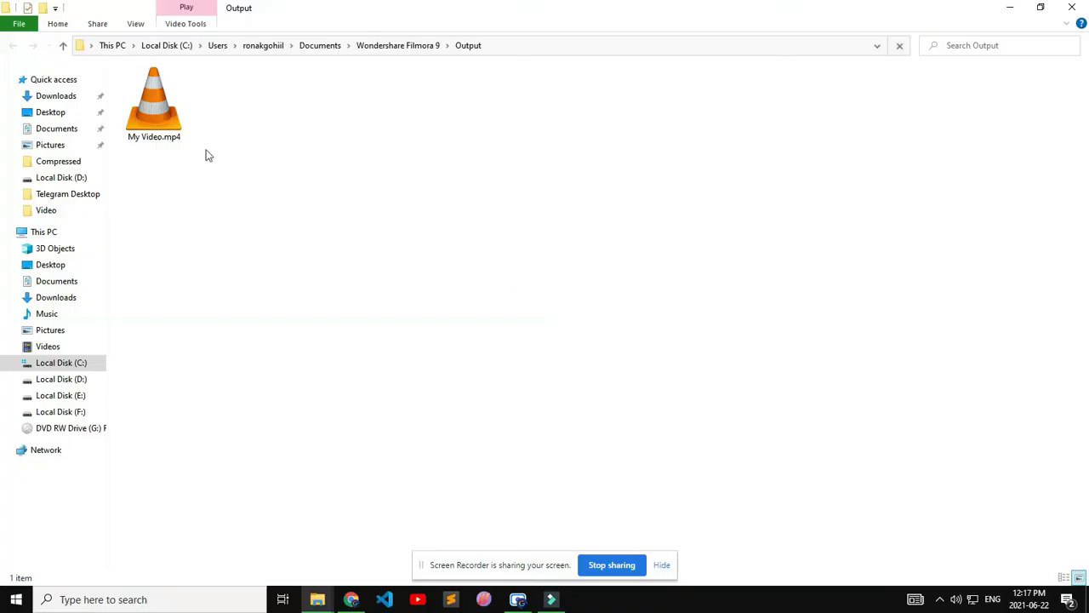
pyautogui.click(151, 128)
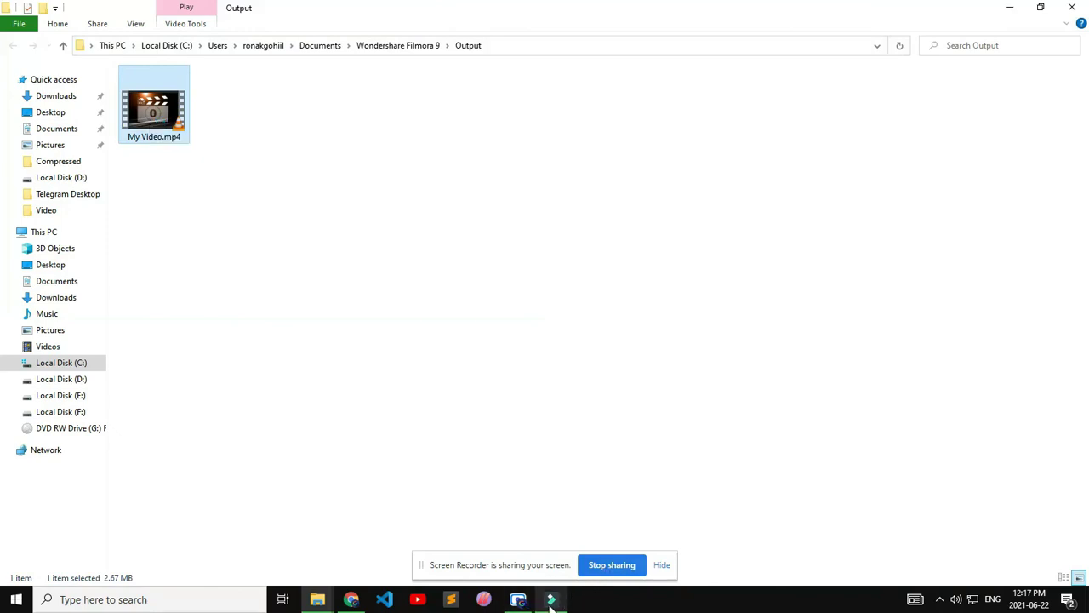
pyautogui.moveTo(551, 596)
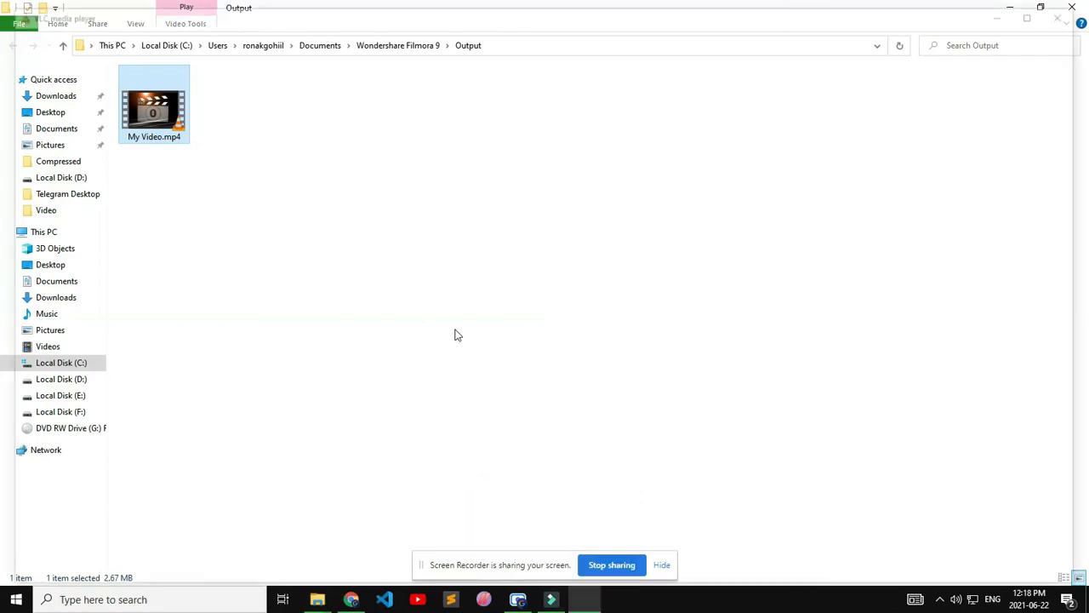
pyautogui.press('Return')
pyautogui.click(823, 9)
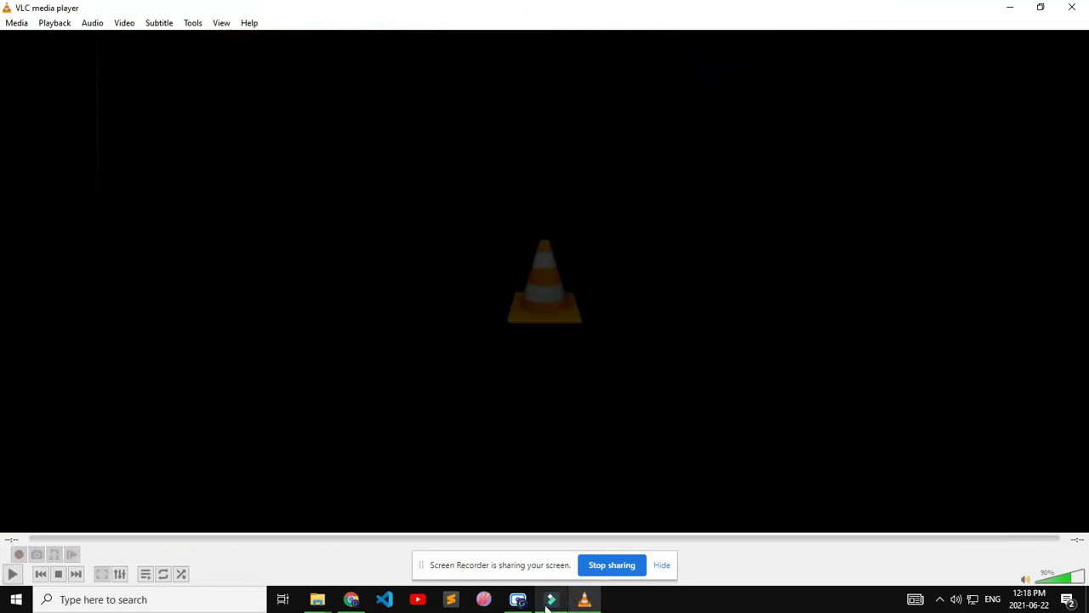
pyautogui.click(550, 599)
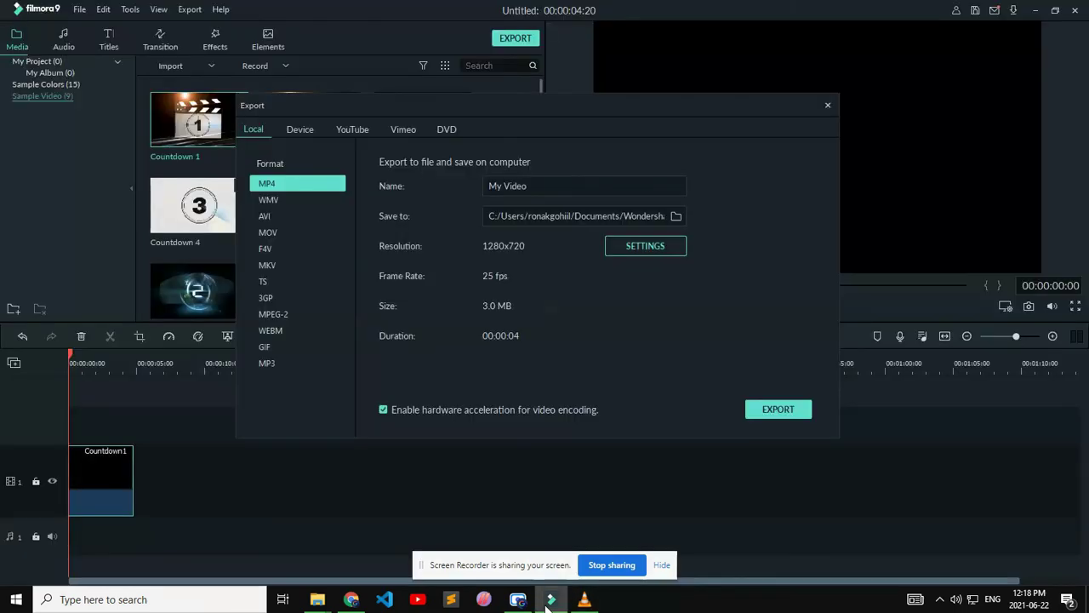
pyautogui.click(618, 564)
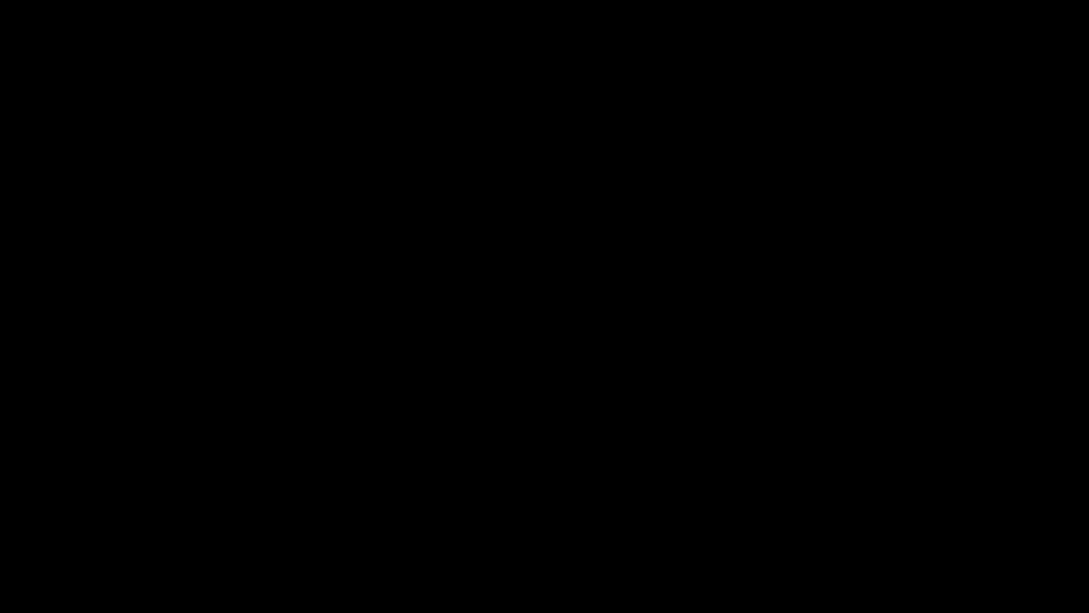